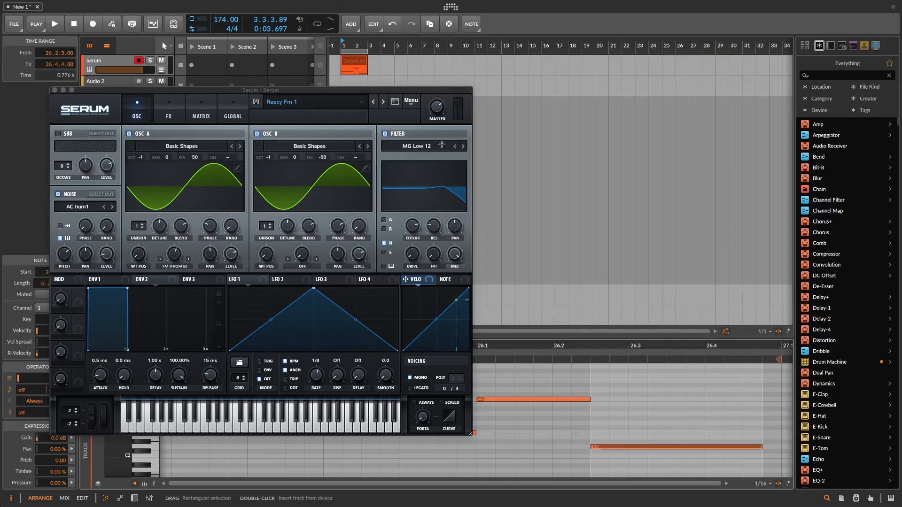
# Play back the bass pattern with the Reecy Fm 1 preset
pyautogui.press('space')
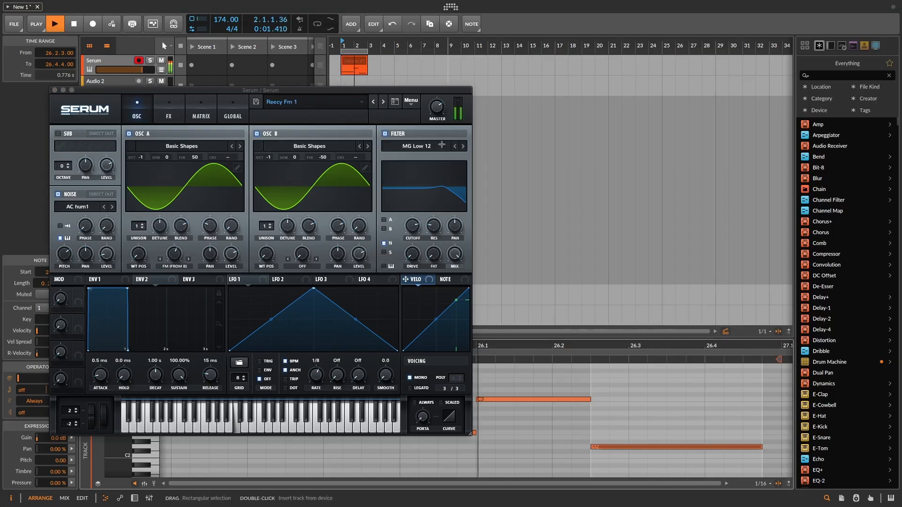
pyautogui.press('space')
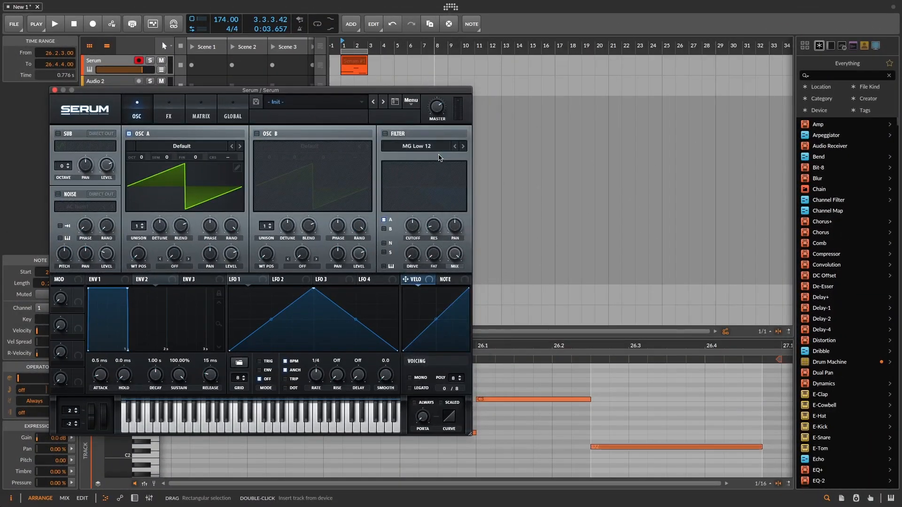
# Load the Analog wavetable Basic Shapes into oscillator A and set its octave to -1
pyautogui.click(198, 148)
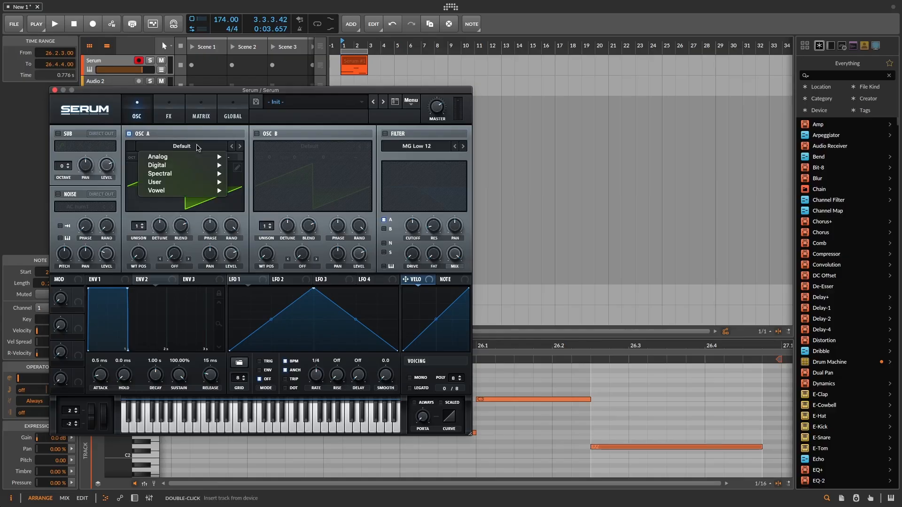
pyautogui.moveTo(196, 159)
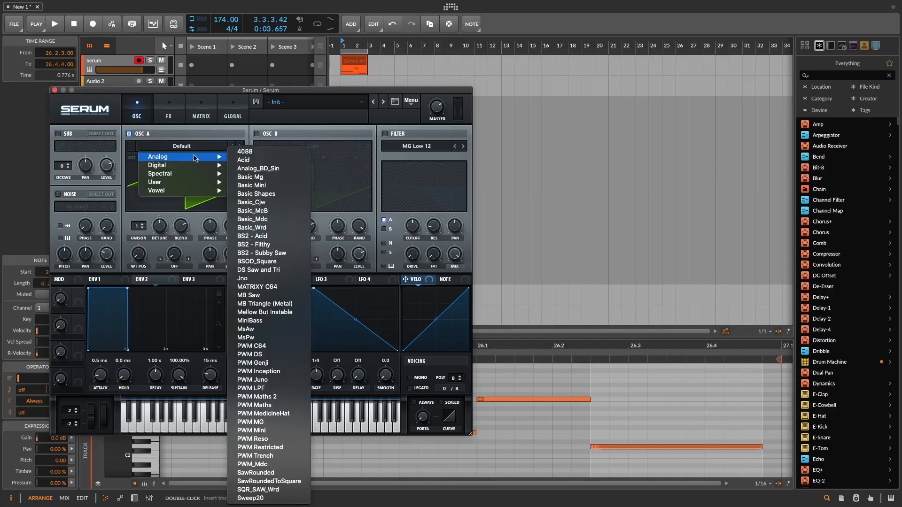
pyautogui.click(263, 194)
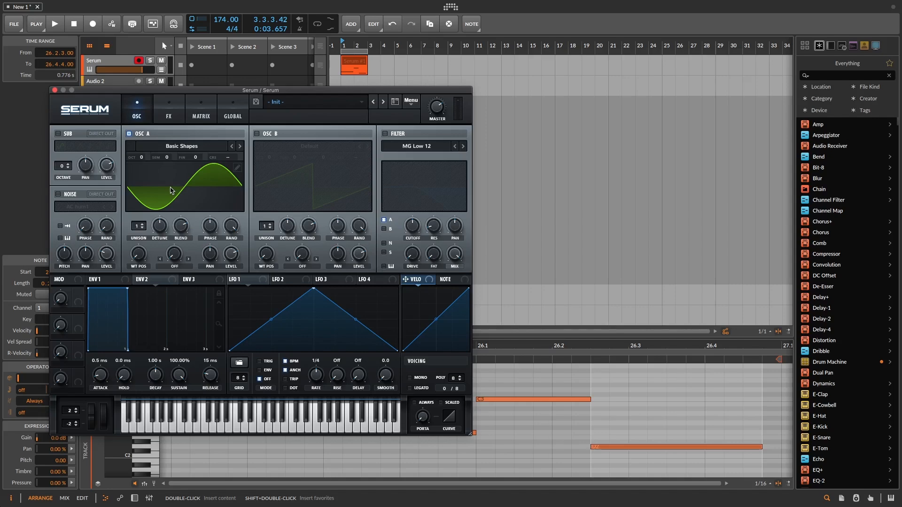
pyautogui.moveTo(141, 157); pyautogui.dragTo(141, 164)
# Enable oscillator B with the Basic Shapes wavetable and set its octave to -1
pyautogui.click(257, 133)
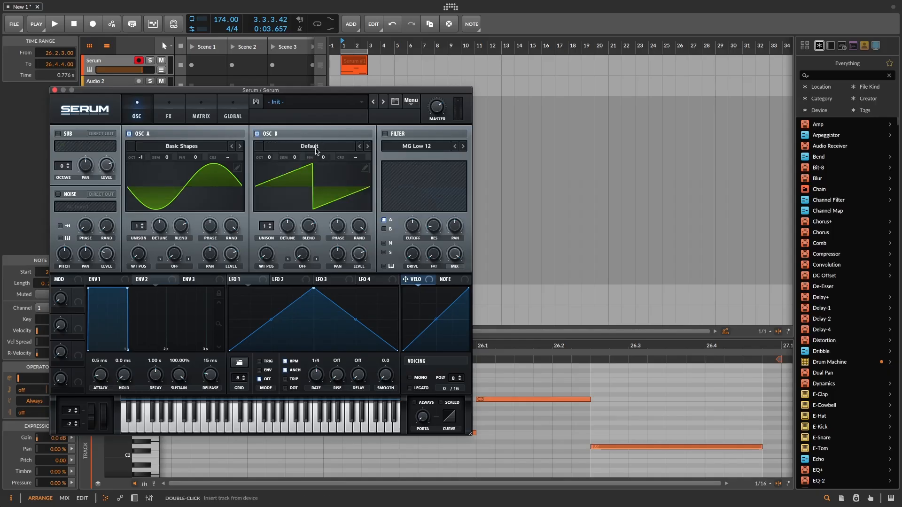
pyautogui.click(316, 147)
pyautogui.moveTo(291, 156)
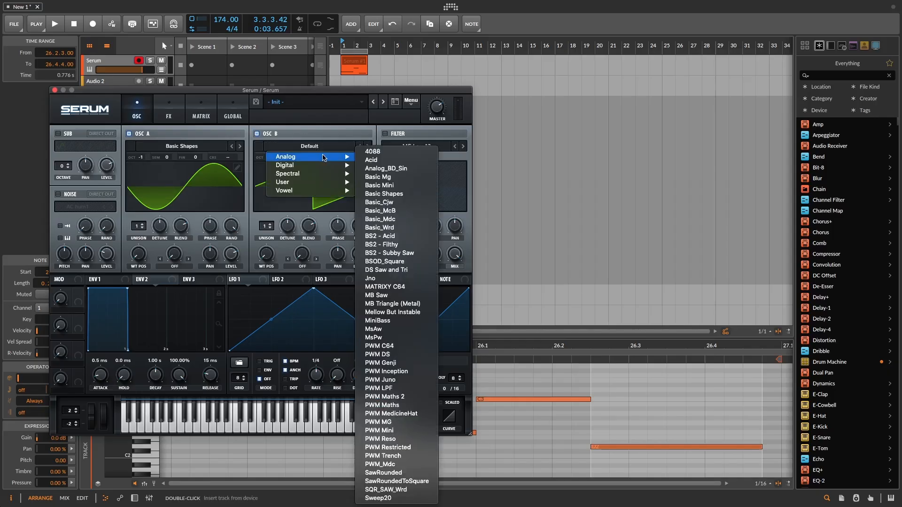
pyautogui.click(389, 193)
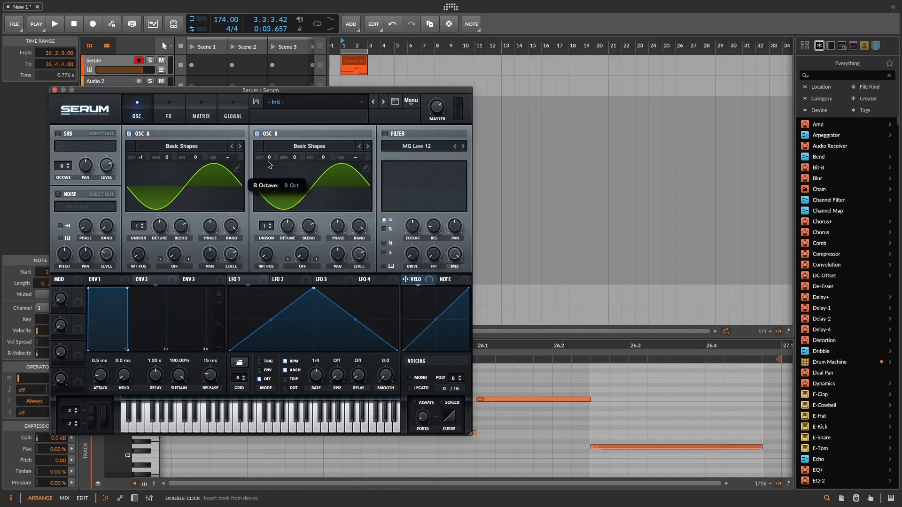
pyautogui.moveTo(269, 167); pyautogui.dragTo(268, 170)
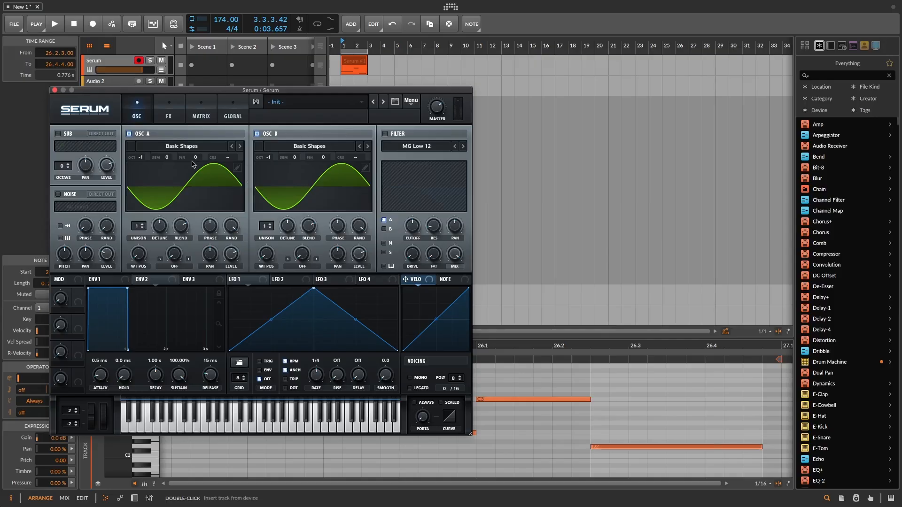
# Fine-tune oscillator A to 50 cents and oscillator B to -50 cents, and play the pattern to check the detuning
pyautogui.moveTo(197, 161); pyautogui.dragTo(214, 146)
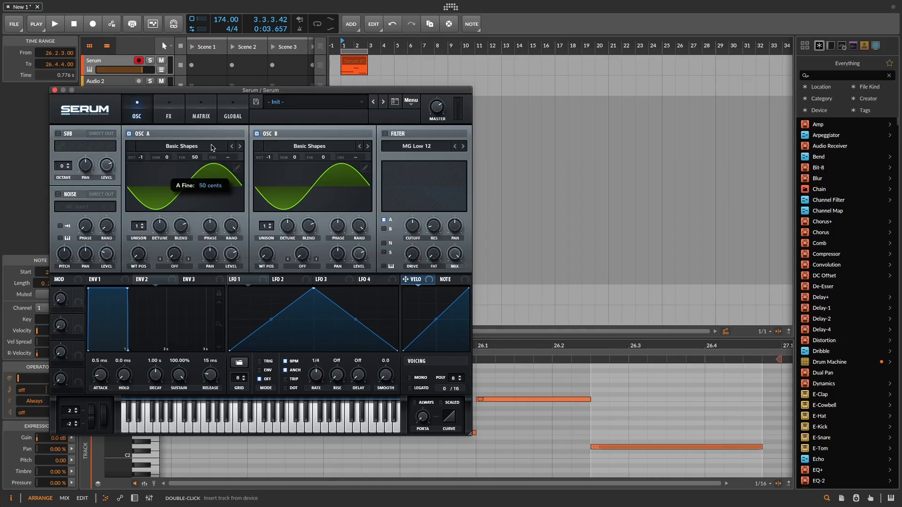
pyautogui.moveTo(322, 158); pyautogui.dragTo(321, 185)
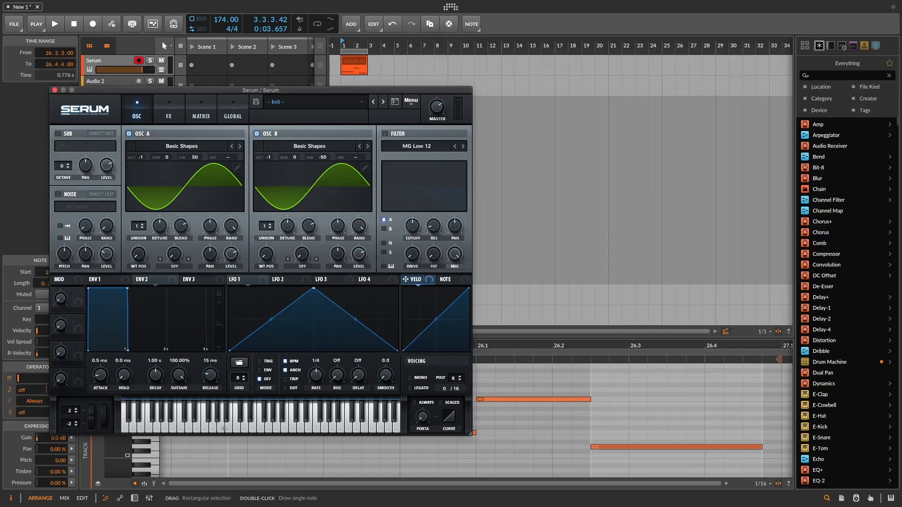
pyautogui.press('space')
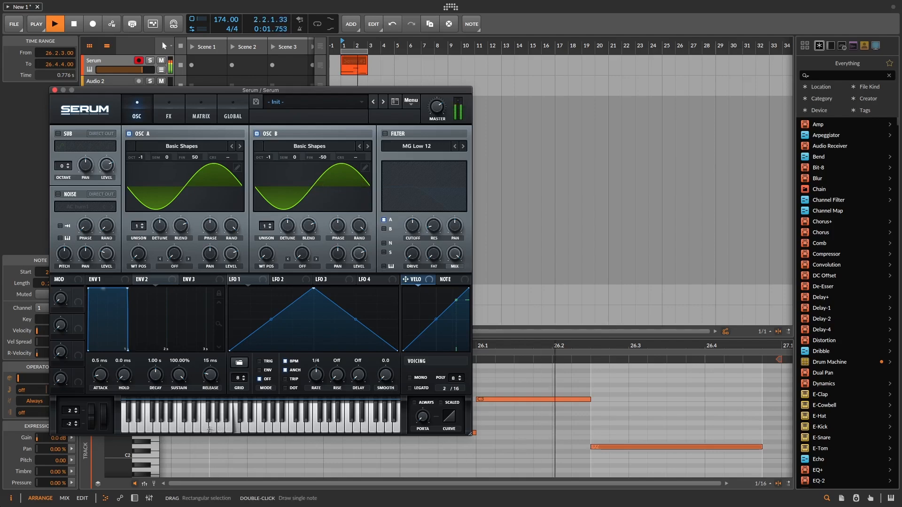
pyautogui.press('space')
# Enable mono and legato voicing and play the pattern back
pyautogui.click(414, 379)
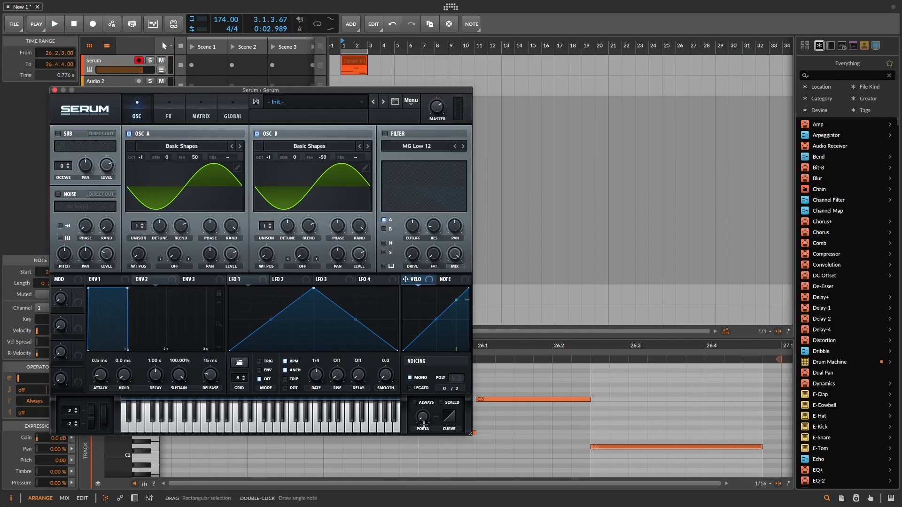
pyautogui.click(409, 389)
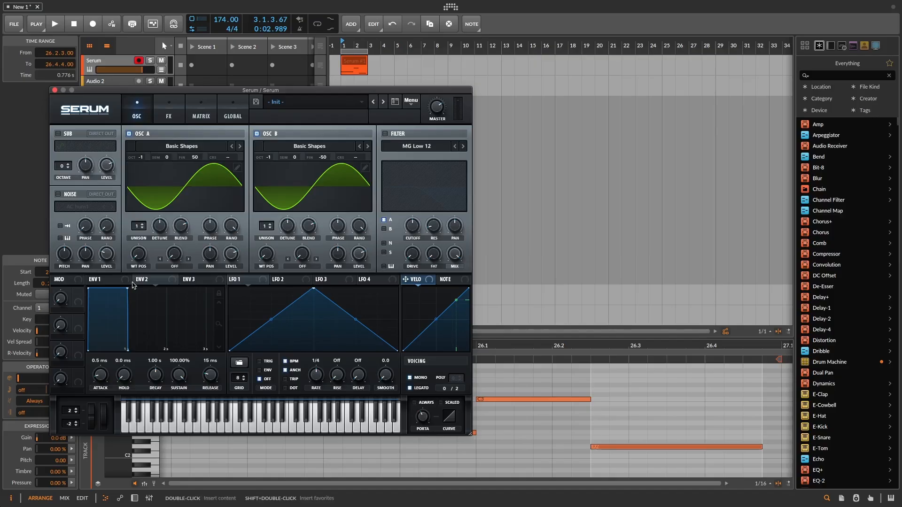
pyautogui.press('space')
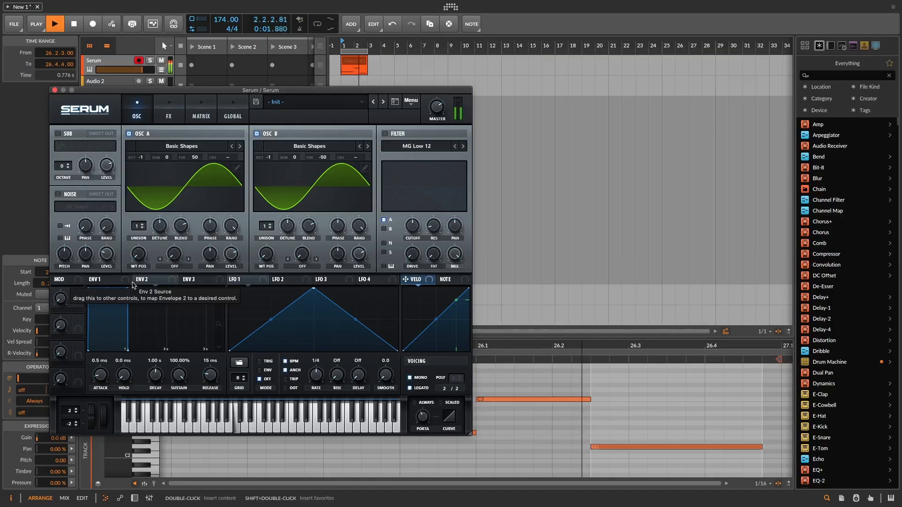
pyautogui.press('space')
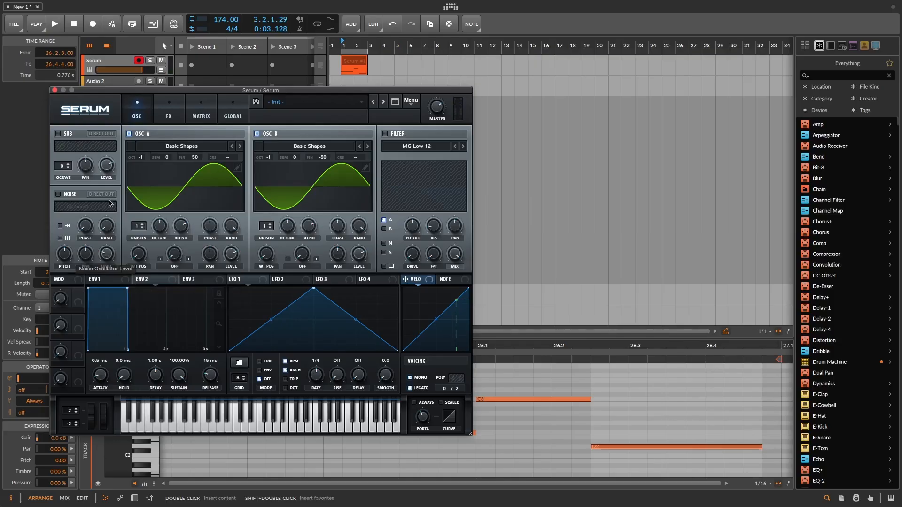
# Enable the noise oscillator with AC hum1, lower its level to about 11%, and play the pattern back
pyautogui.click(58, 195)
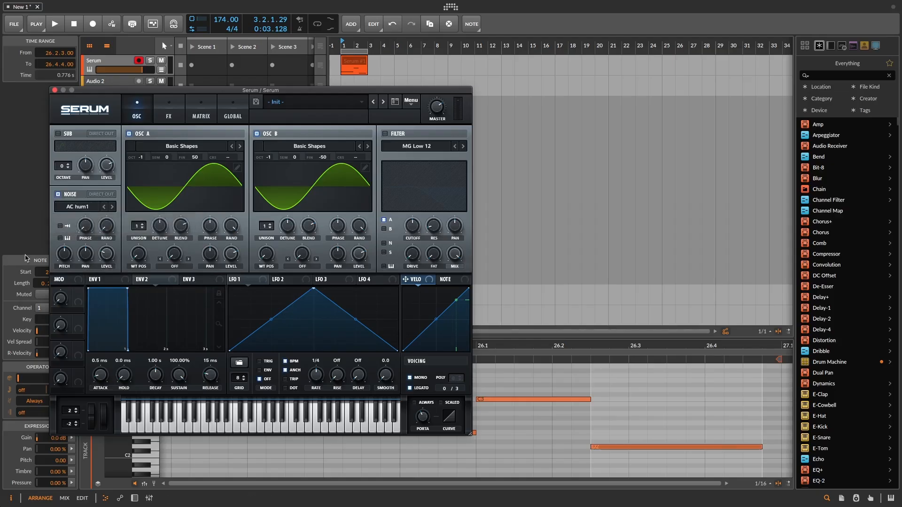
pyautogui.moveTo(107, 255); pyautogui.dragTo(108, 265)
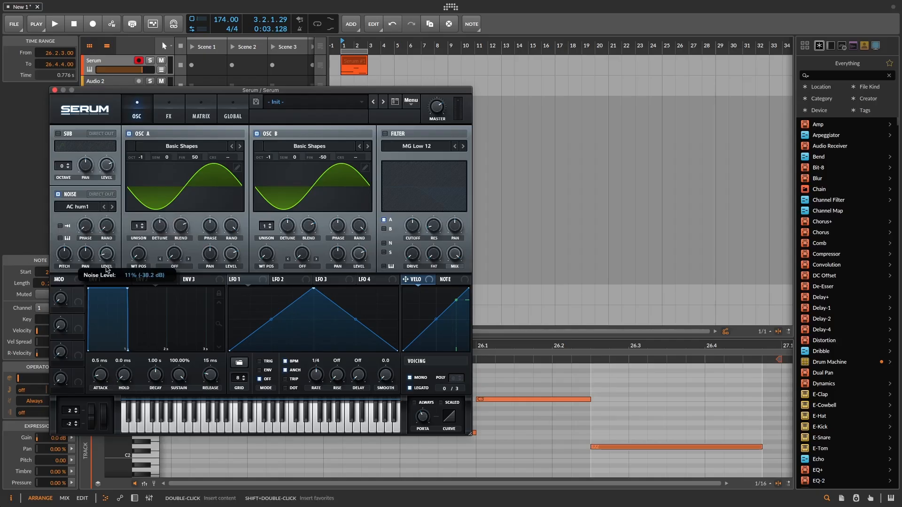
pyautogui.press('space')
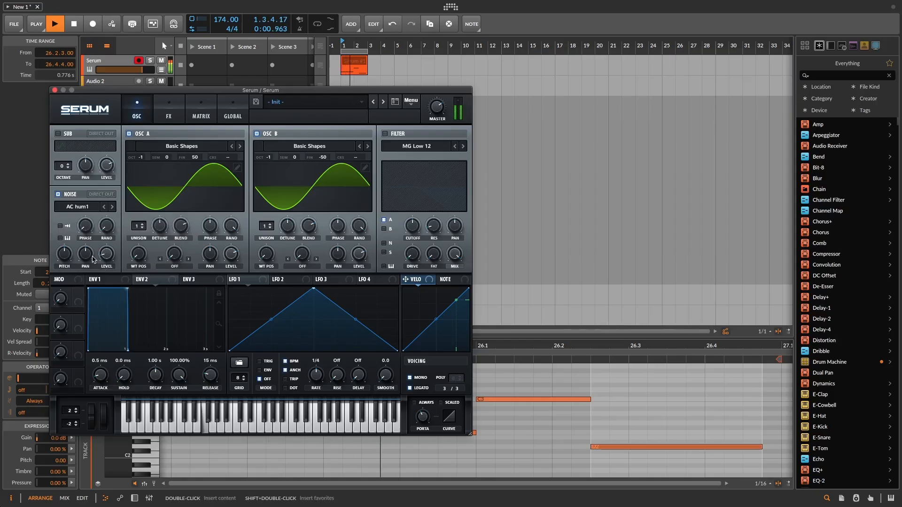
pyautogui.press('space')
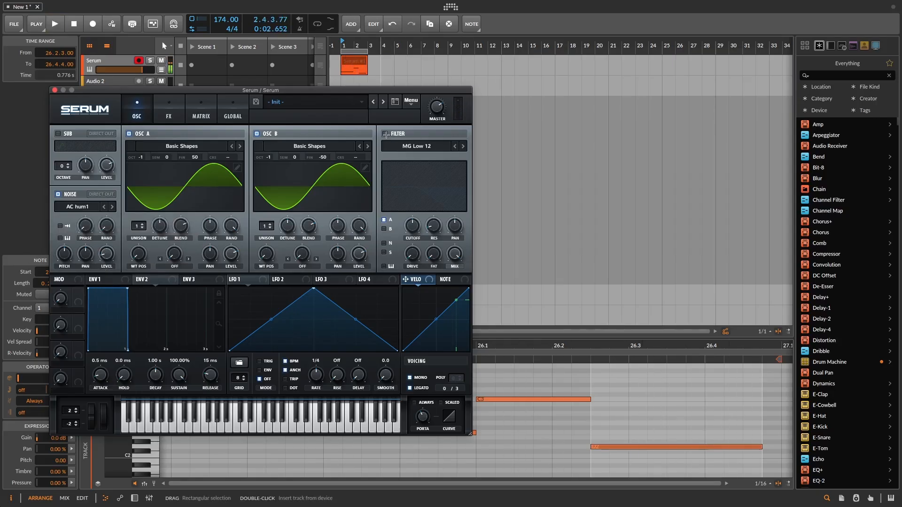
# Enable the MG Low 12 filter and route only the noise oscillator through it instead of oscillator A
pyautogui.click(385, 135)
pyautogui.click(384, 219)
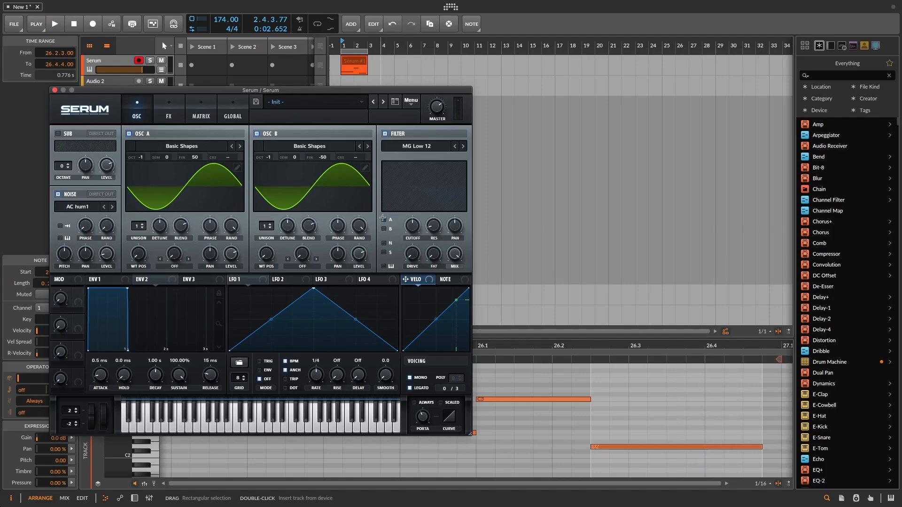
pyautogui.click(385, 243)
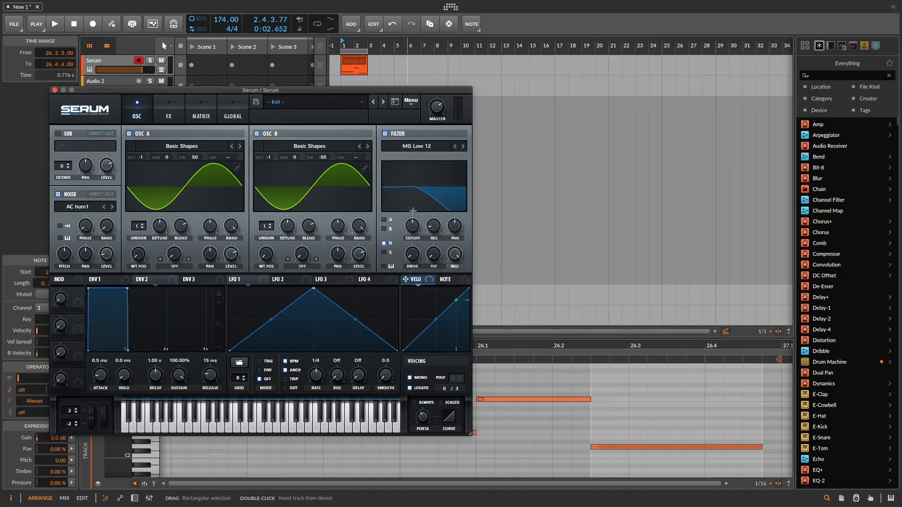
# Adjust the filter's resonance, set its cutoff to about 2539 Hz, and play the pattern back
pyautogui.moveTo(433, 227)
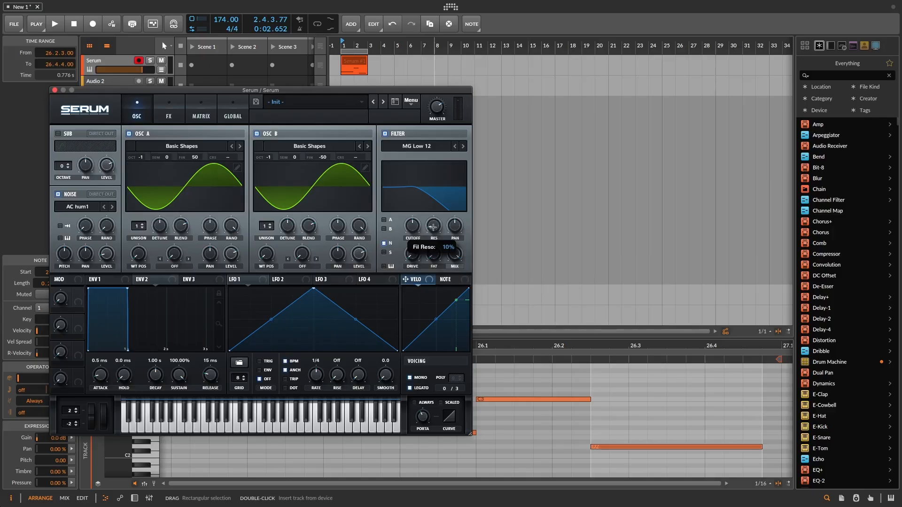
pyautogui.moveTo(433, 225); pyautogui.dragTo(422, 210)
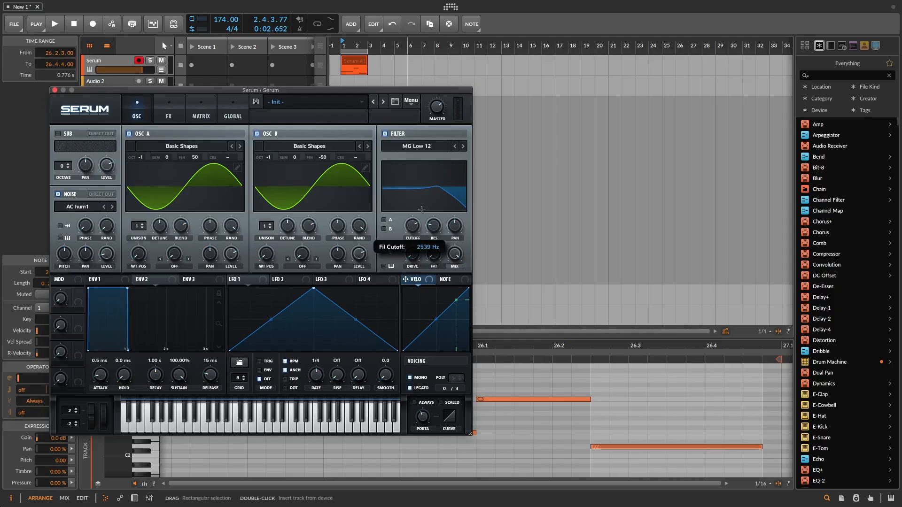
pyautogui.press('space')
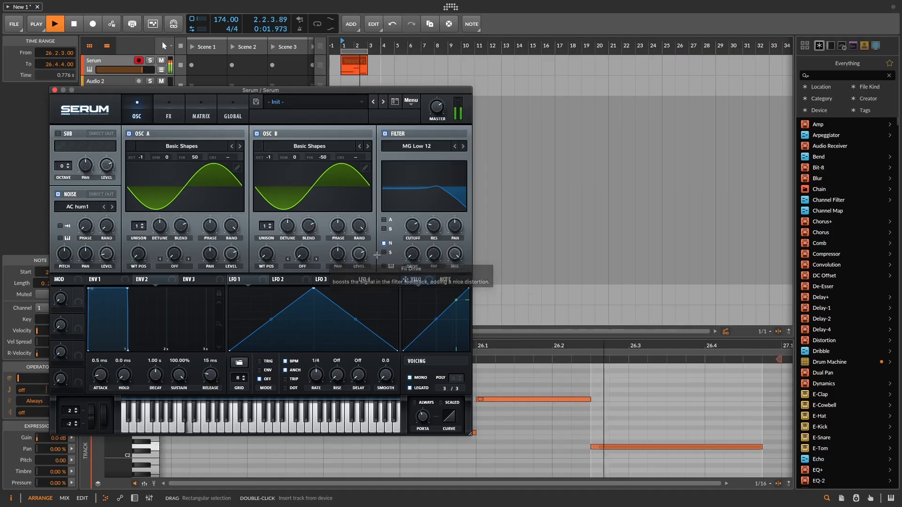
pyautogui.press('space')
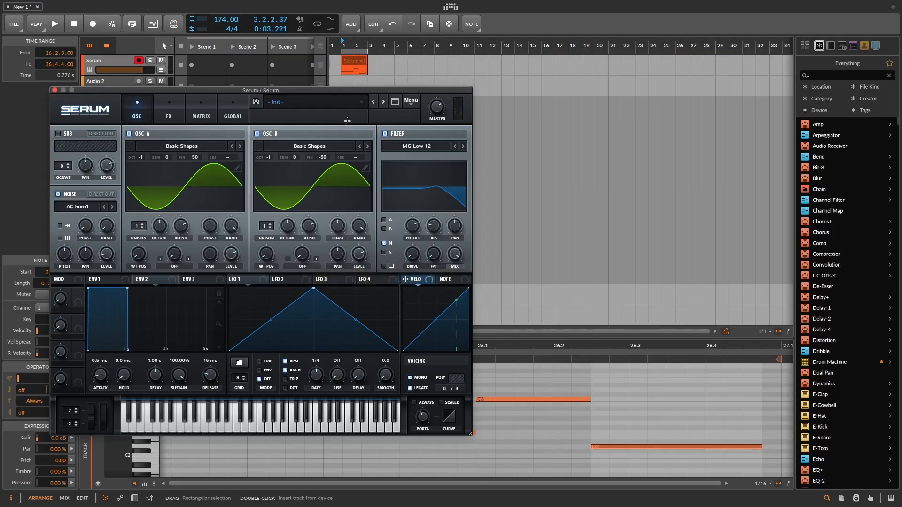
# Enable the Hyper/Dimension effect and adjust the Dimension mix while listening to the pattern
pyautogui.click(175, 118)
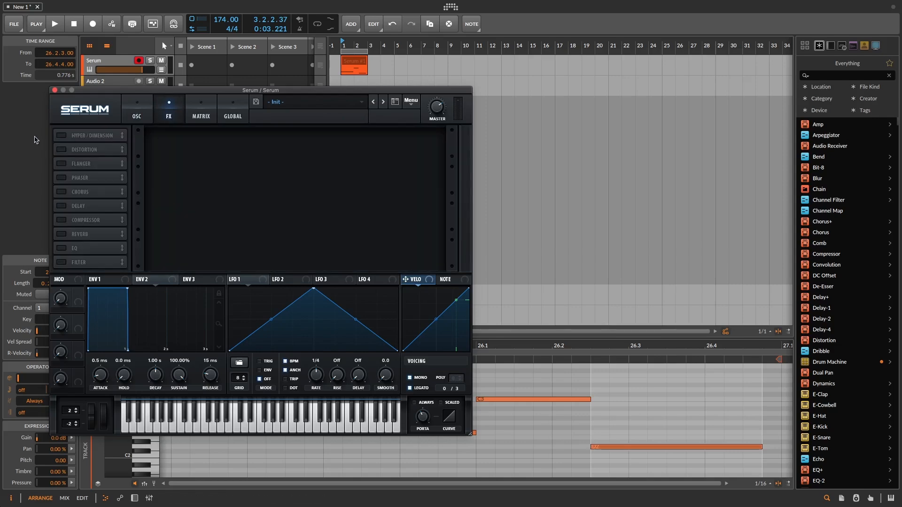
pyautogui.click(110, 141)
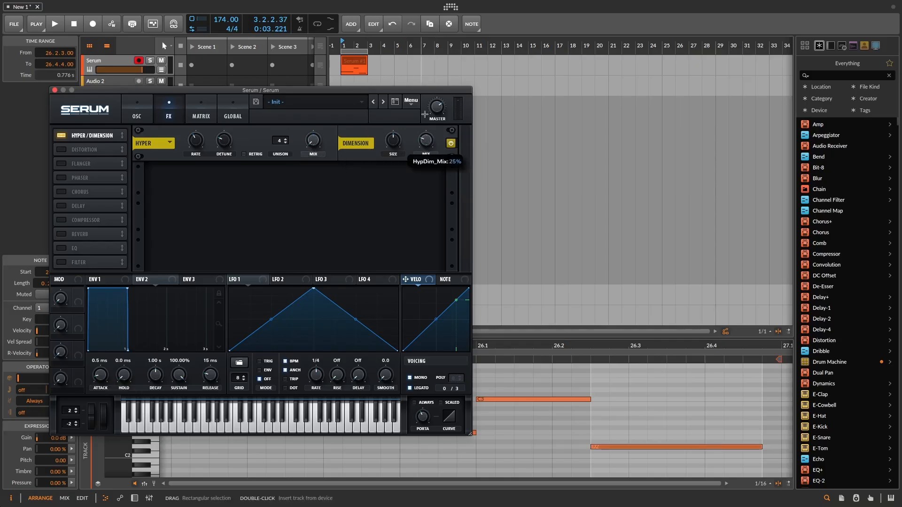
pyautogui.moveTo(424, 114); pyautogui.dragTo(426, 103)
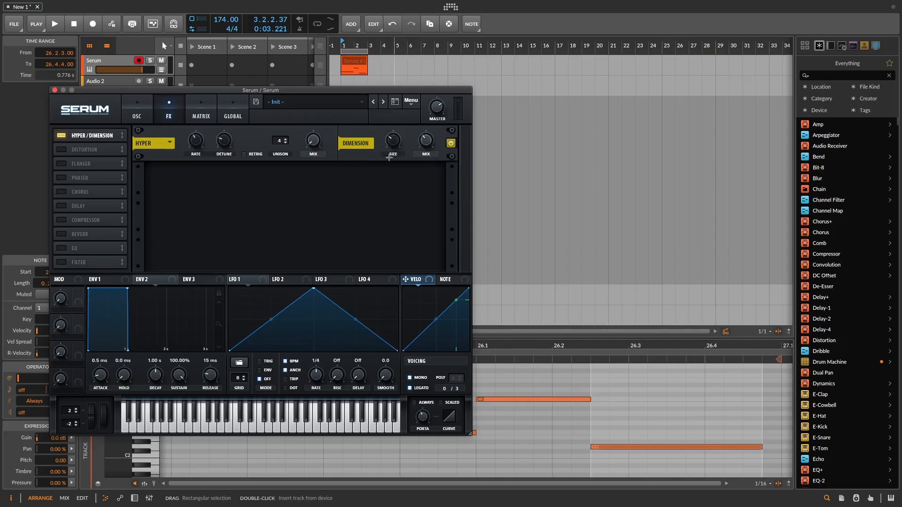
pyautogui.press('space')
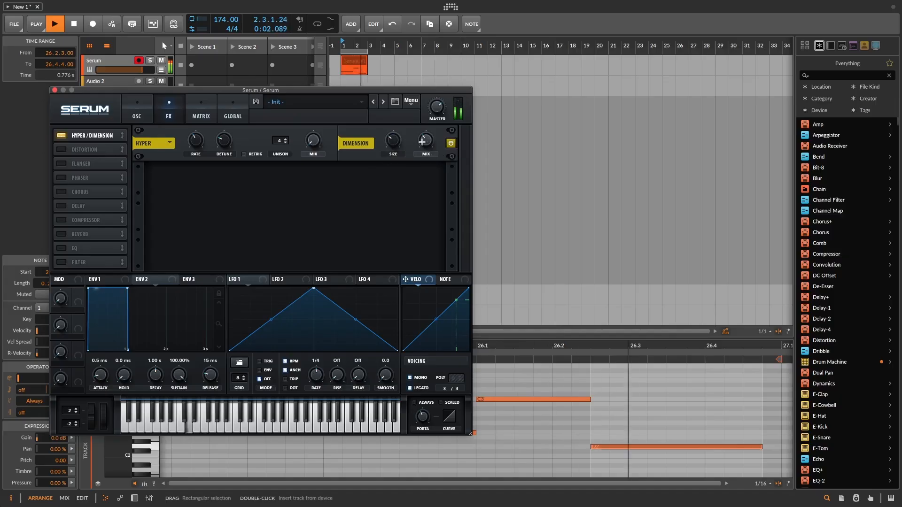
pyautogui.moveTo(423, 149); pyautogui.dragTo(424, 145)
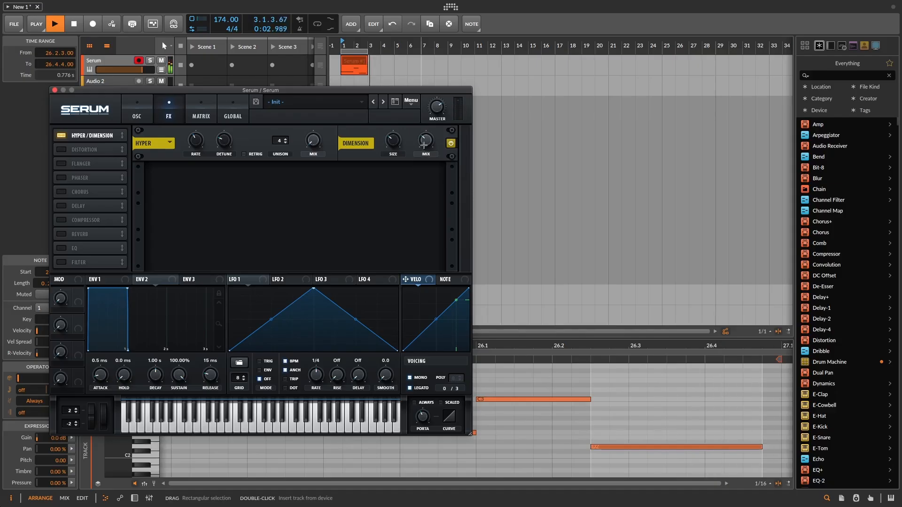
pyautogui.press('space')
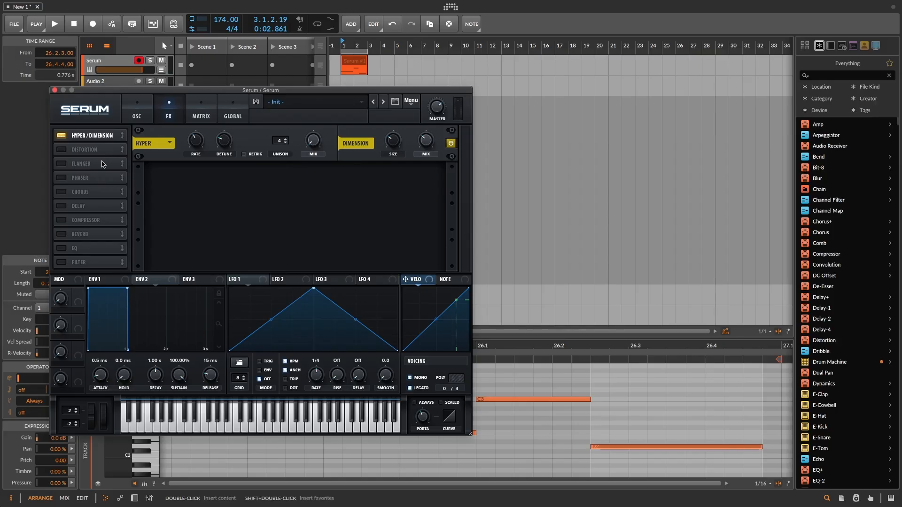
# Enable the Distortion effect in the effects rack
pyautogui.click(137, 115)
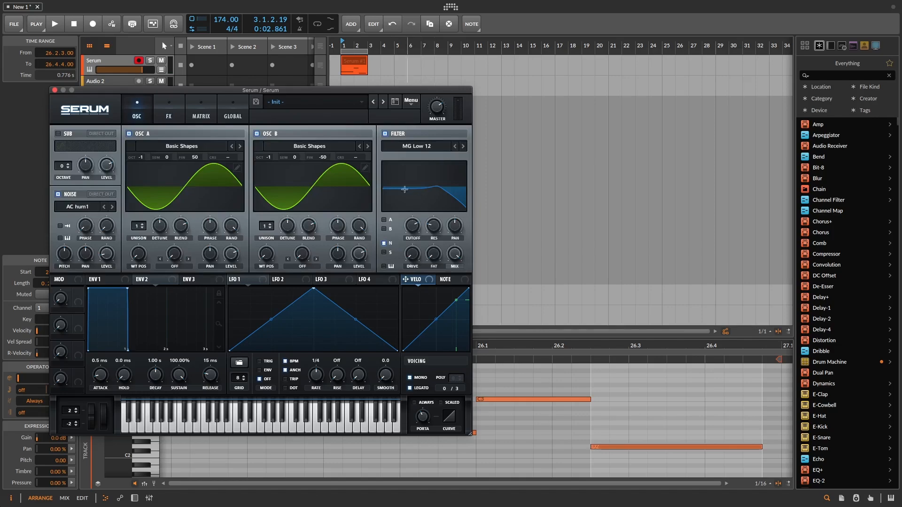
pyautogui.click(169, 123)
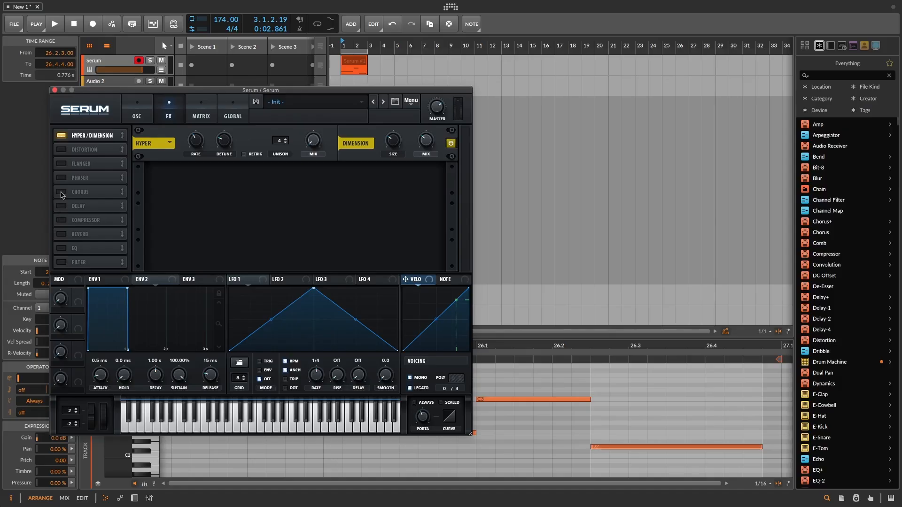
pyautogui.click(61, 149)
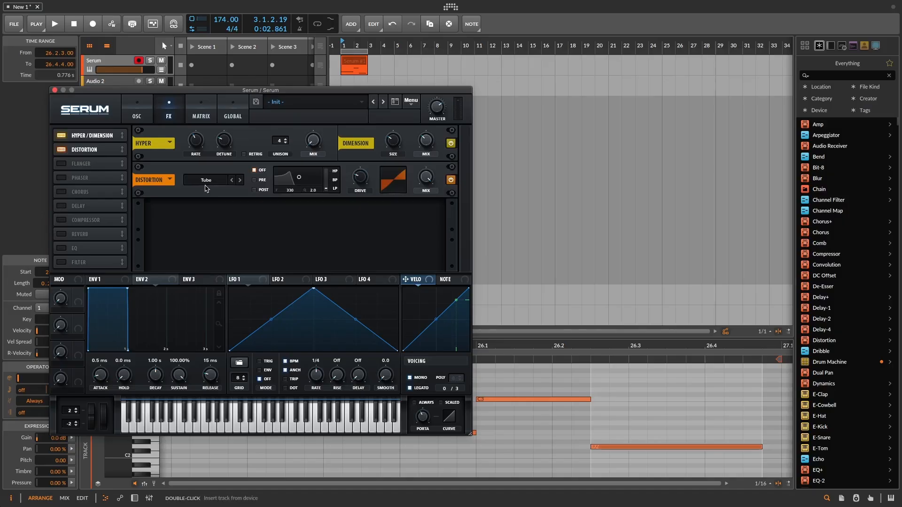
# Increase the drive of the Tube distortion and play the pattern to hear it
pyautogui.moveTo(360, 176); pyautogui.dragTo(378, 135)
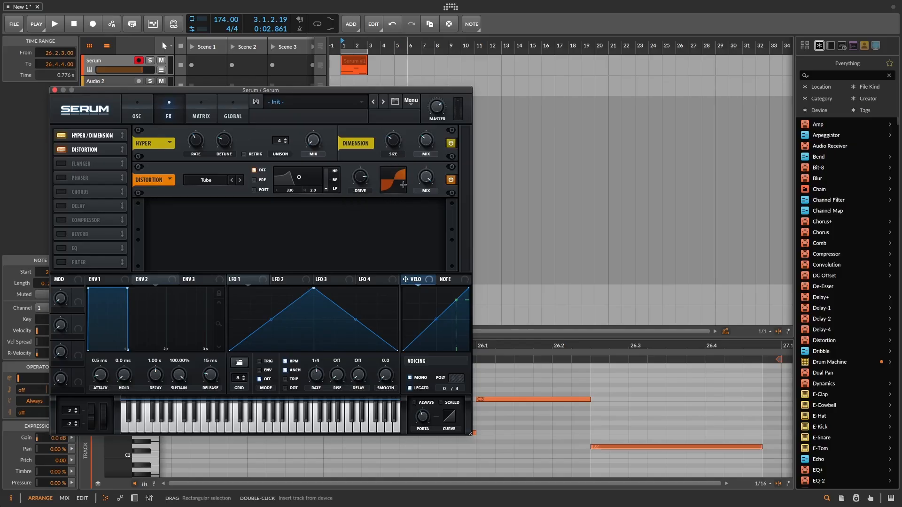
pyautogui.press('space')
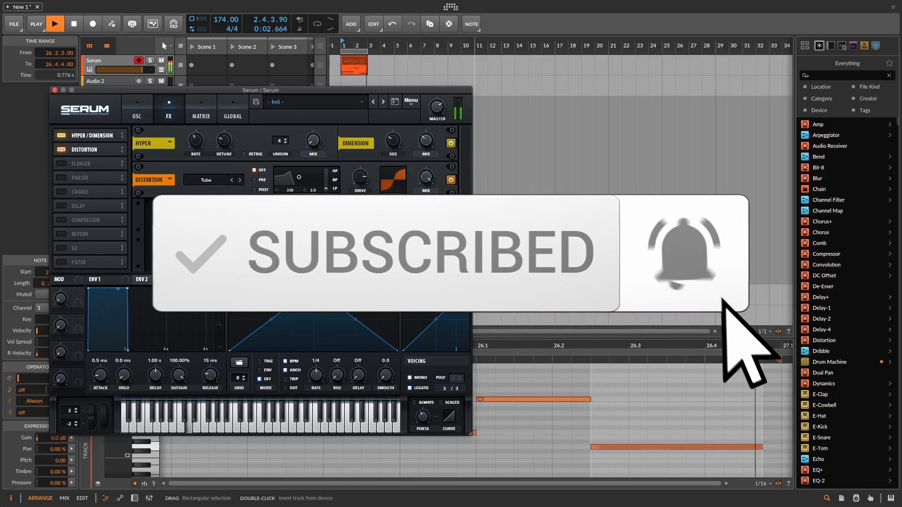
pyautogui.press('space')
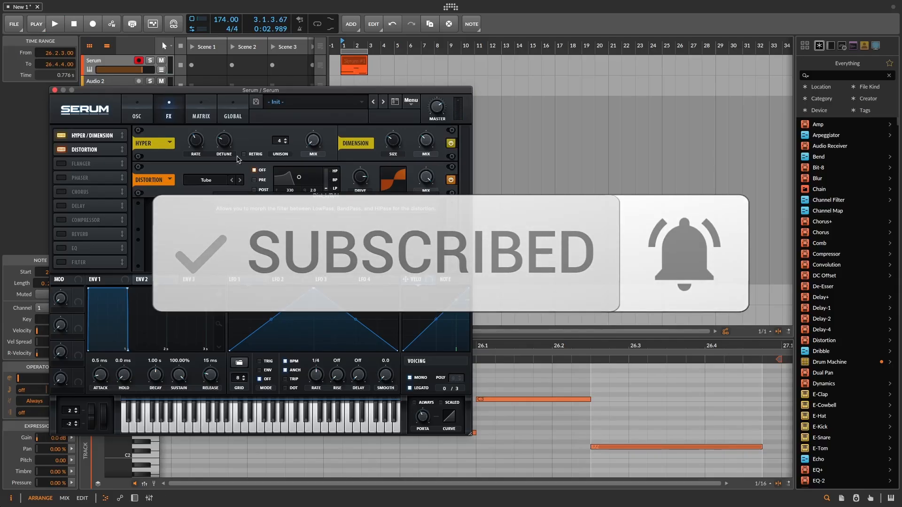
# Set oscillator A's warp mode to FM (From B), raise the warp amount to about 58%, and play the pattern back
pyautogui.click(137, 116)
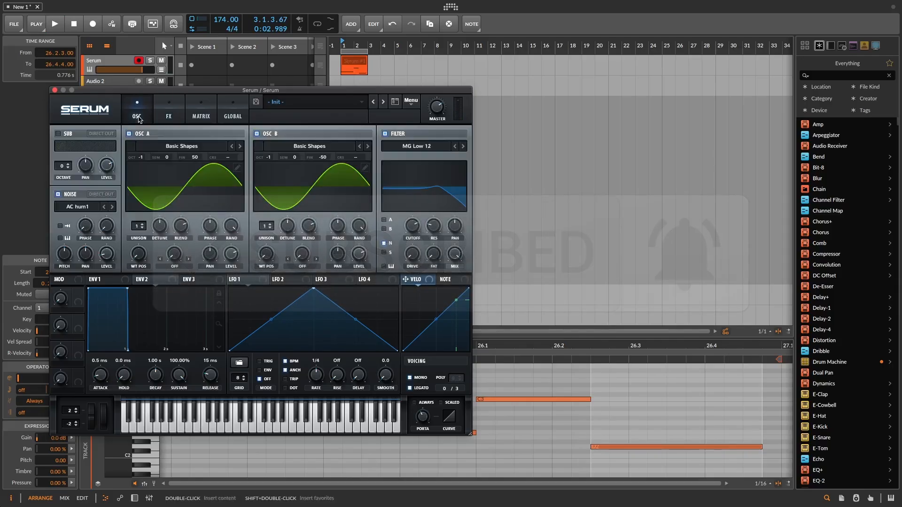
pyautogui.click(175, 266)
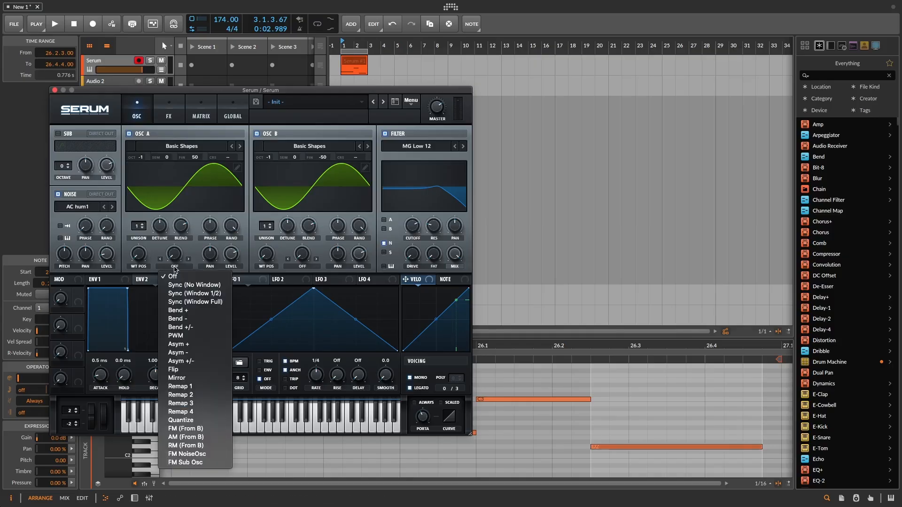
pyautogui.click(185, 428)
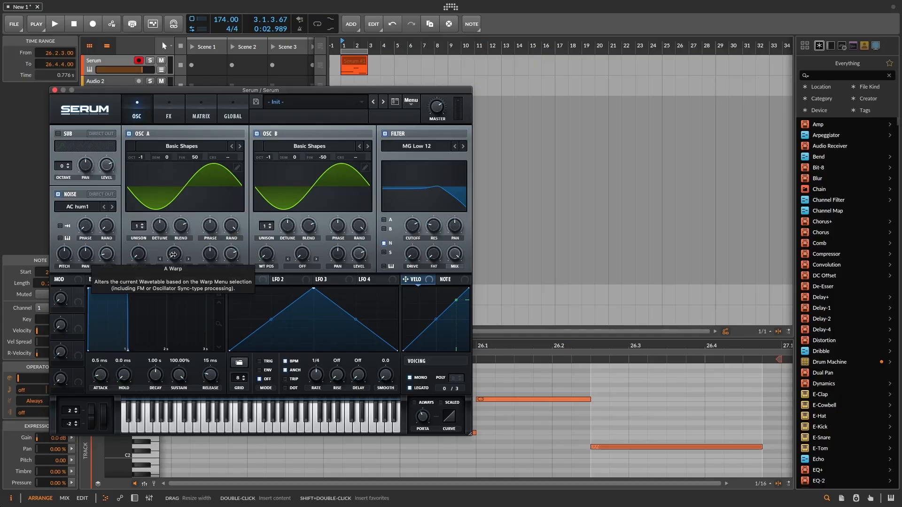
pyautogui.press('space')
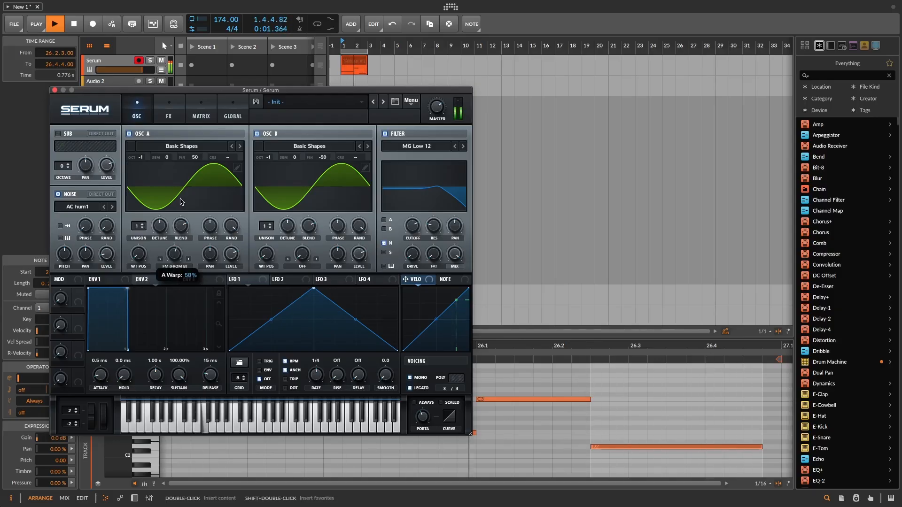
pyautogui.press('space')
pyautogui.press('space')
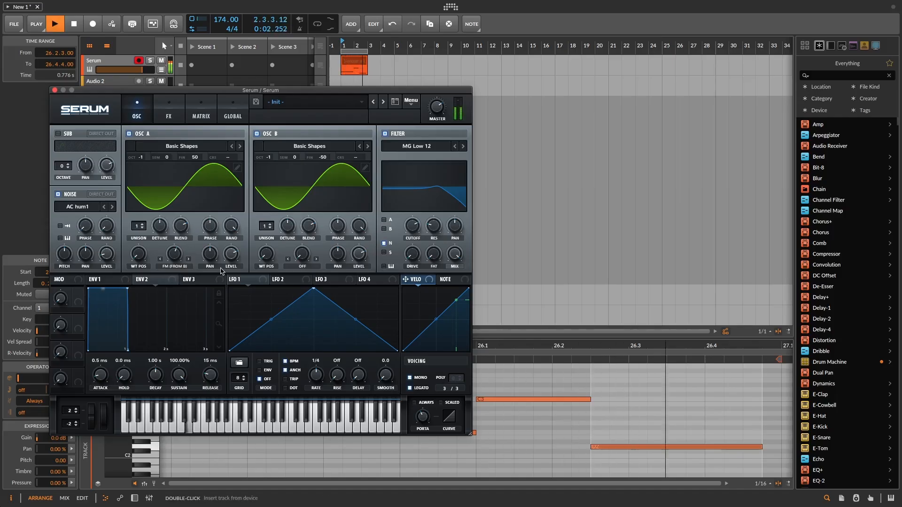
pyautogui.press('space')
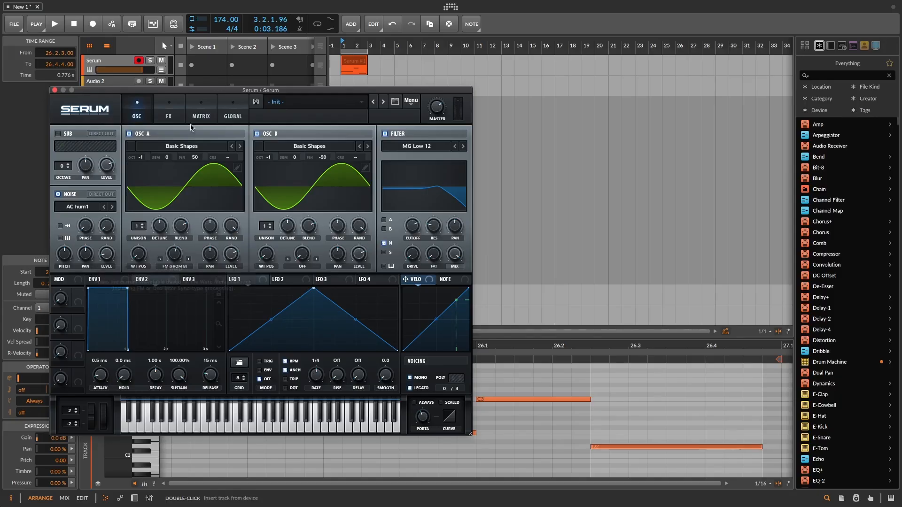
# Enable the Reverb effect in Hall mode, raise its low cut, and play the pattern back
pyautogui.click(170, 111)
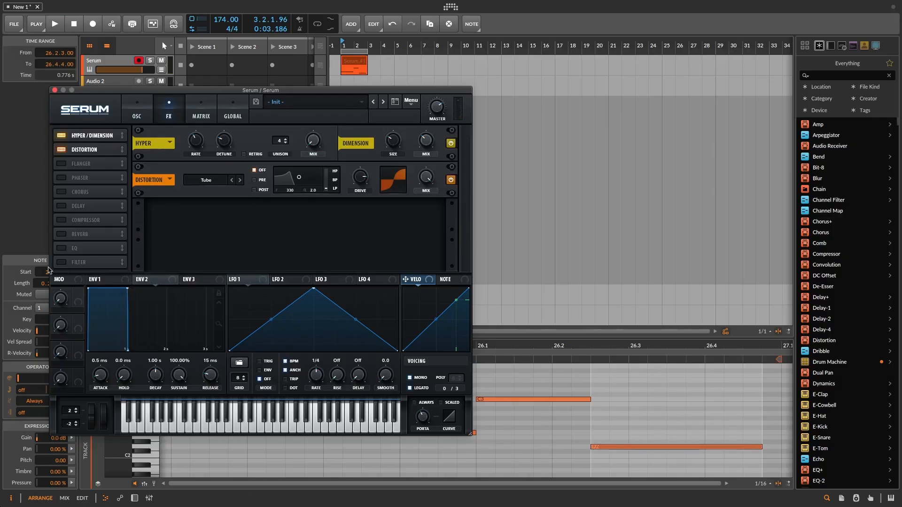
pyautogui.click(60, 235)
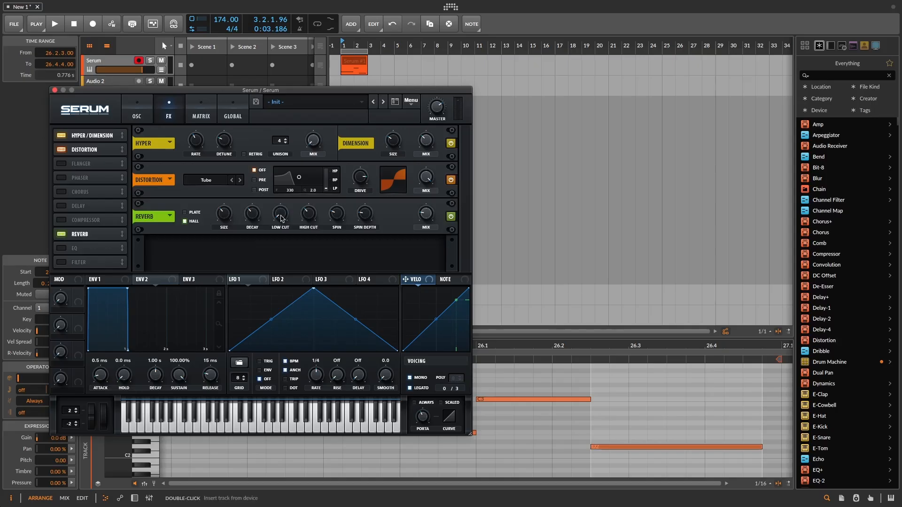
pyautogui.moveTo(284, 170); pyautogui.dragTo(282, 174)
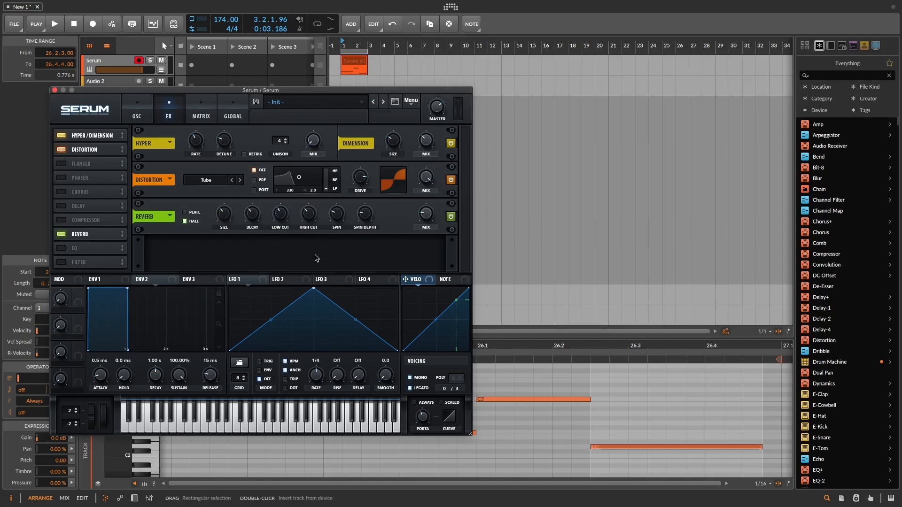
pyautogui.moveTo(280, 214)
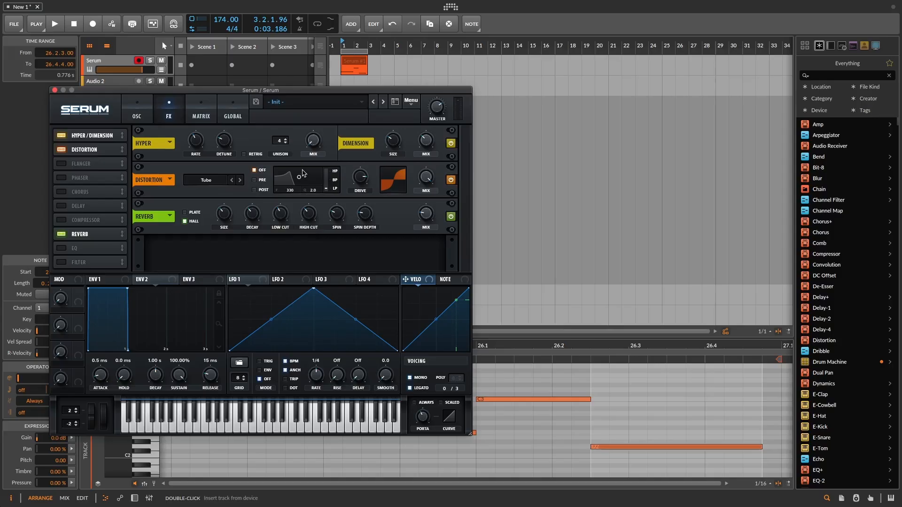
pyautogui.press('space')
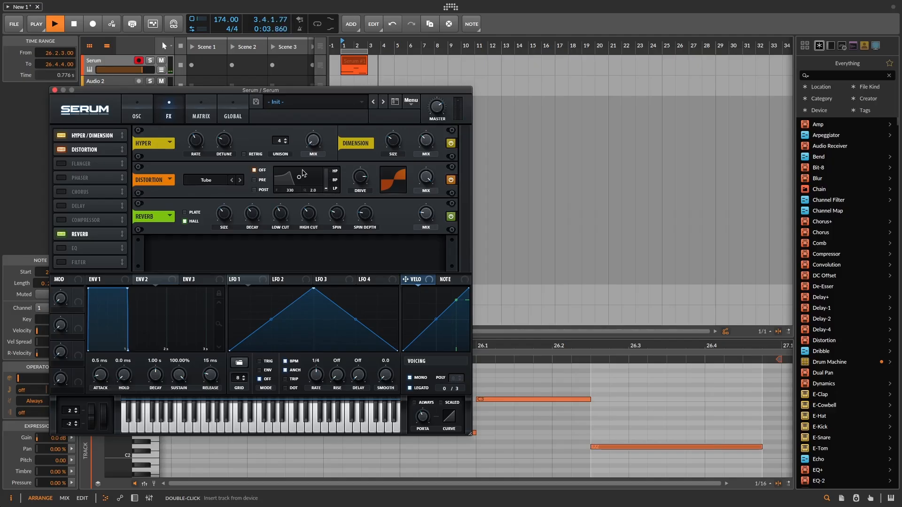
pyautogui.press('space')
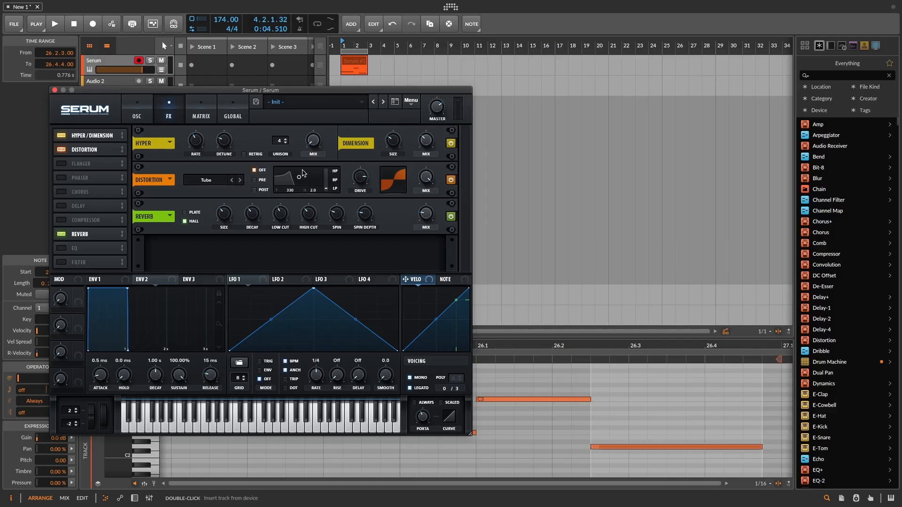
# Review the patch's oscillator and effects settings, and play the finished bass pattern
pyautogui.click(137, 113)
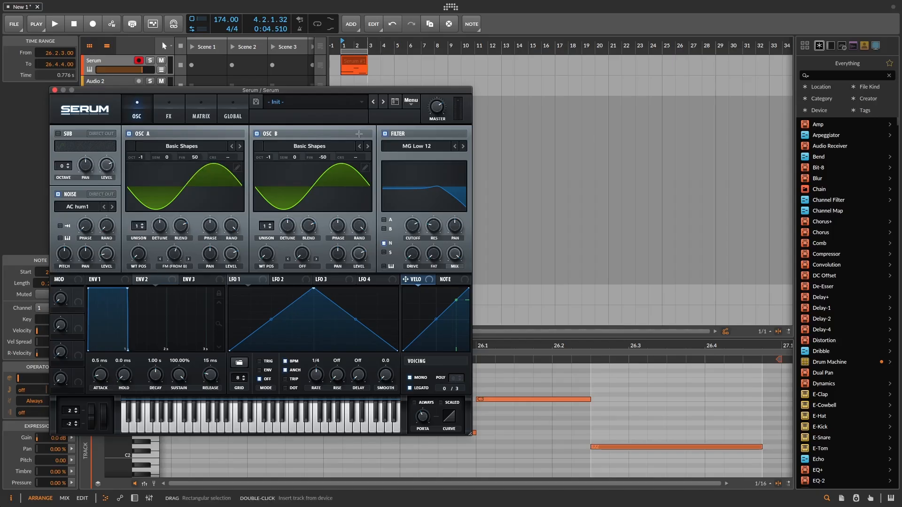
pyautogui.click(176, 116)
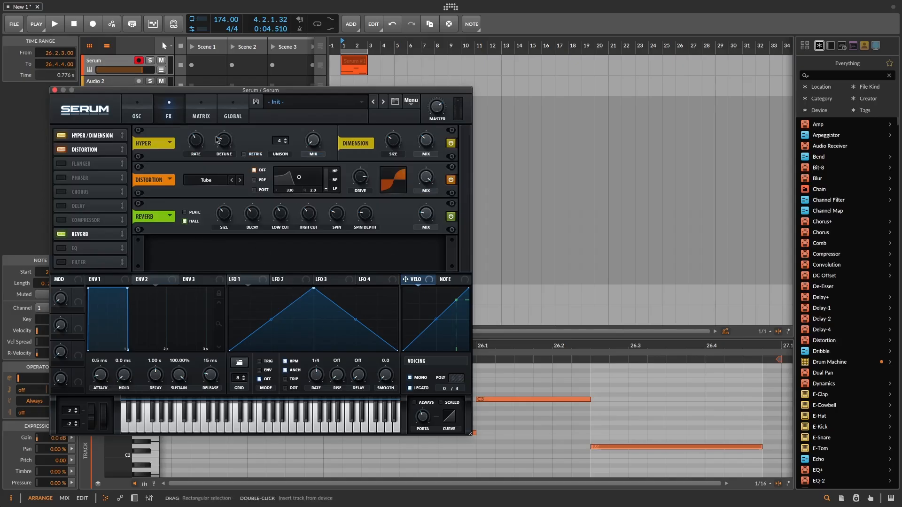
pyautogui.click(136, 117)
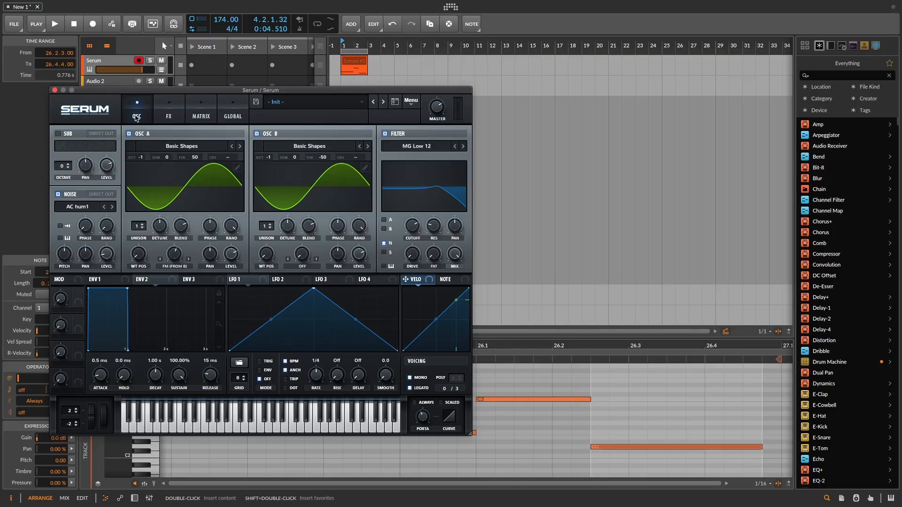
pyautogui.press('space')
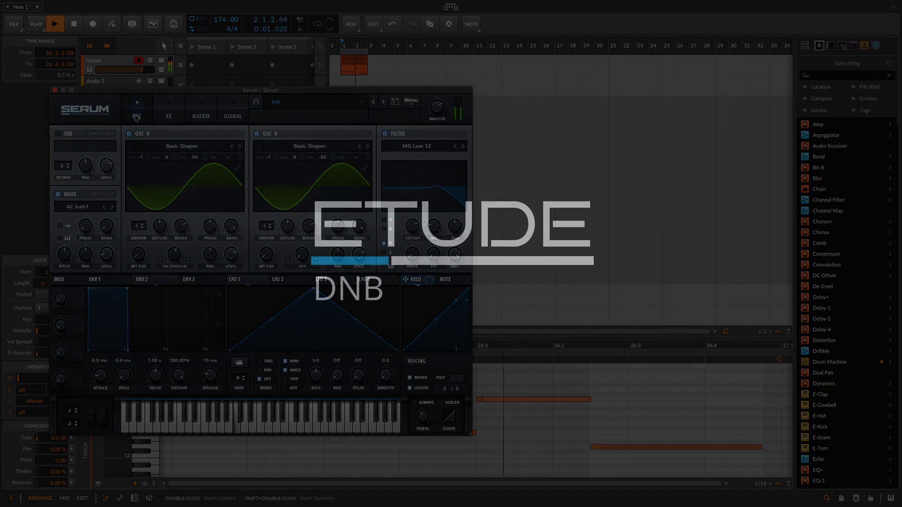